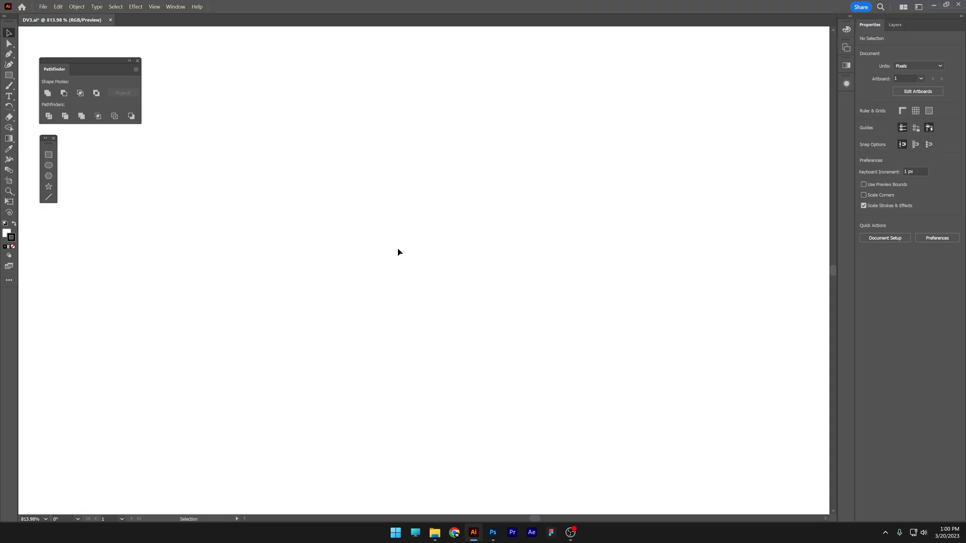
Set the stroke to None and the fill to black
left_click(13, 246)
left_click(7, 233)
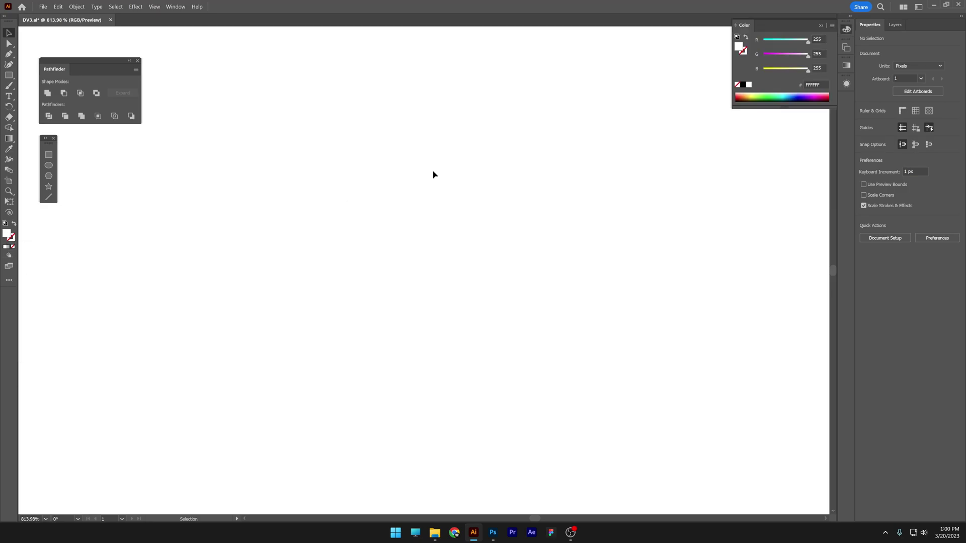
left_click(743, 85)
left_click(786, 33)
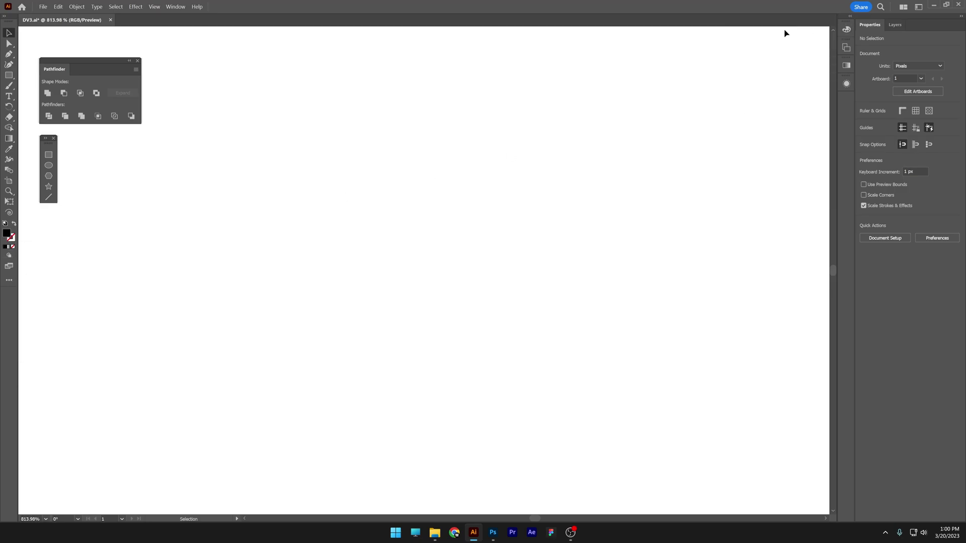
Draw a small black circle with the Ellipse Tool, then select both circles
left_click_drag(8, 75, 41, 85)
mouse_move(397, 258)
left_mouse_down()
mouse_move(418, 273)
mouse_move(277, 270)
mouse_move(545, 272)
mouse_move(532, 267)
left_mouse_up()
key("v")
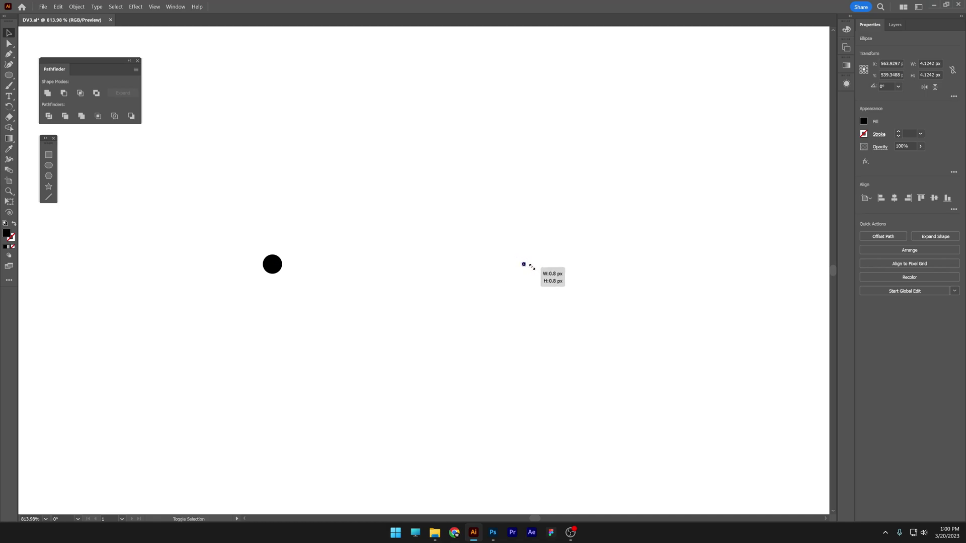
left_click(579, 299)
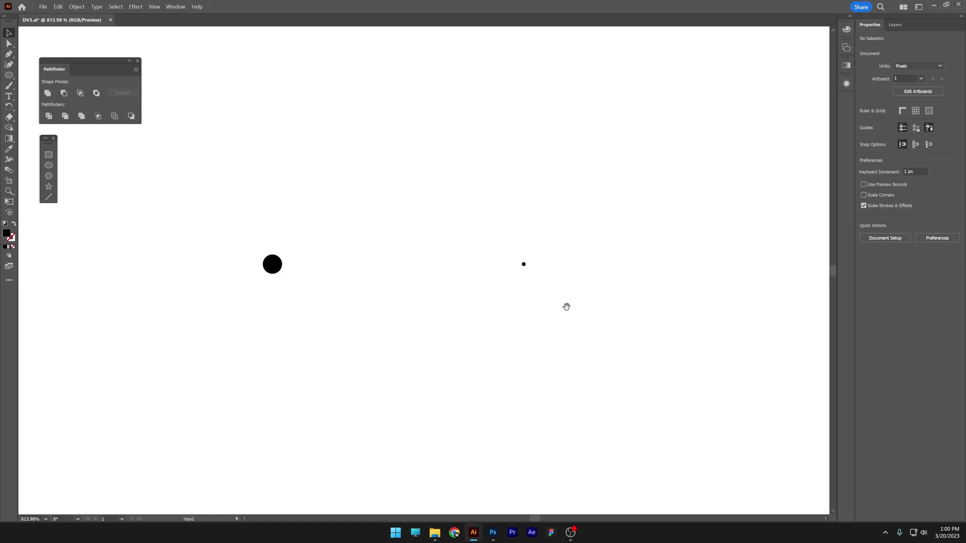
key("ctrl+a")
Blend the two circles into a row of dots and move it down the artboard
left_click(77, 6)
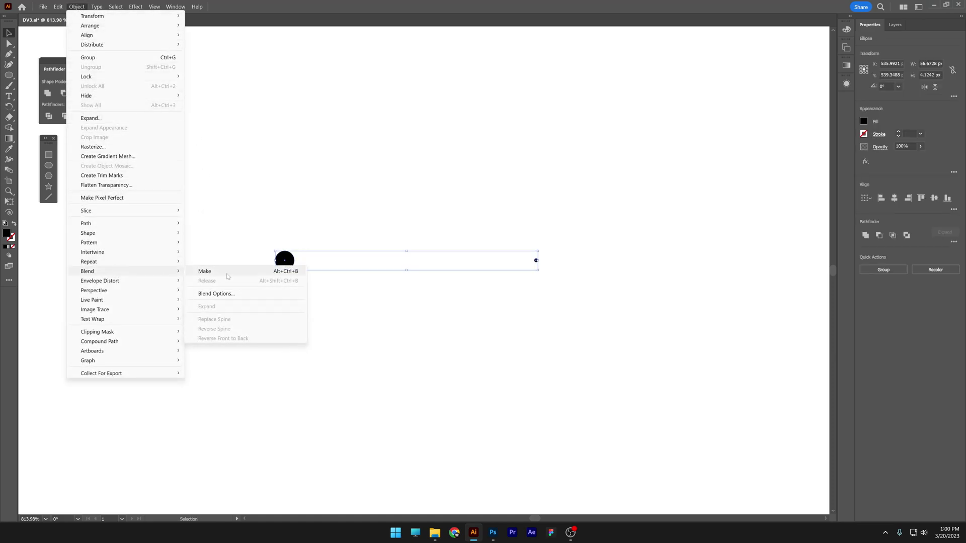
left_click(226, 272)
left_click_drag(358, 268, 416, 476)
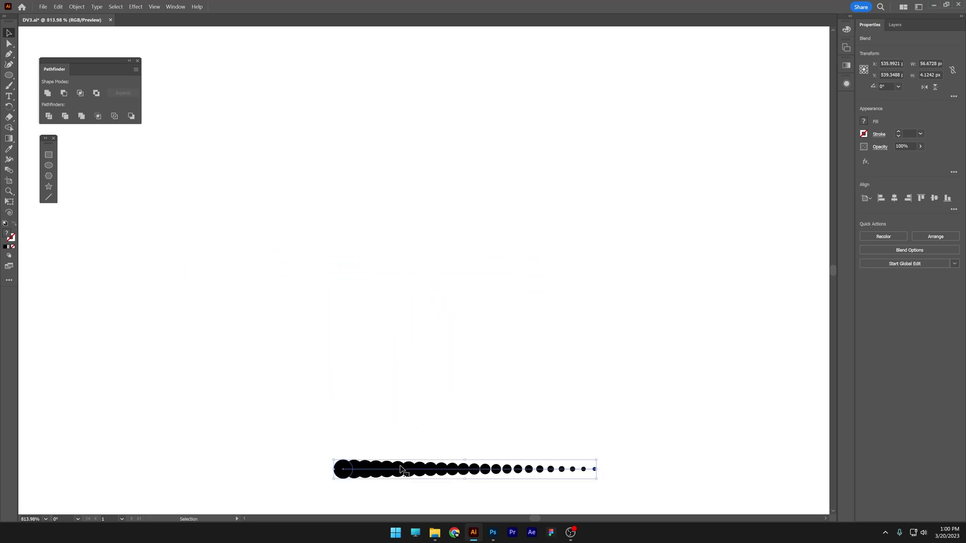
key("ctrl+shift+a")
Draw a large outlined circle at the centre with fill and stroke swapped
left_click(9, 75)
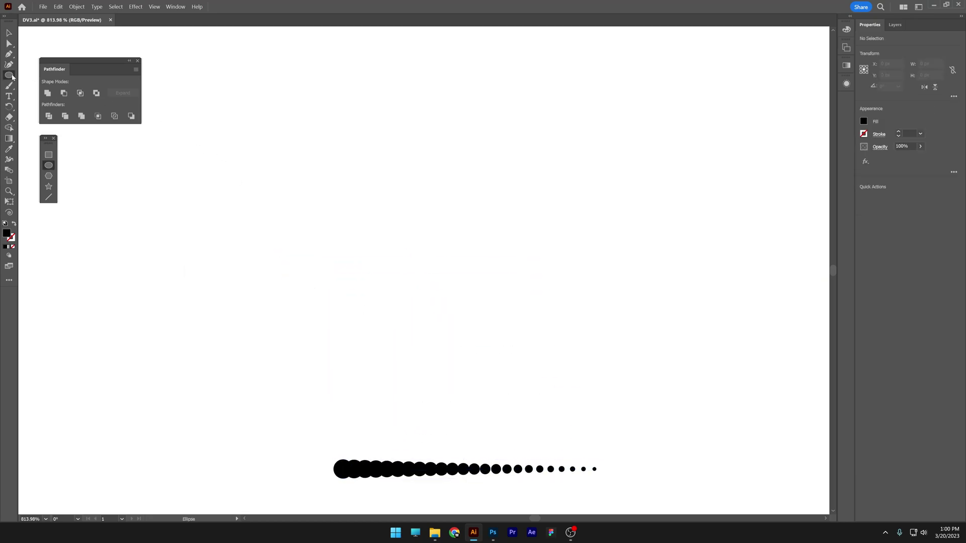
left_click(14, 224)
left_click_drag(457, 268, 609, 326)
key("v")
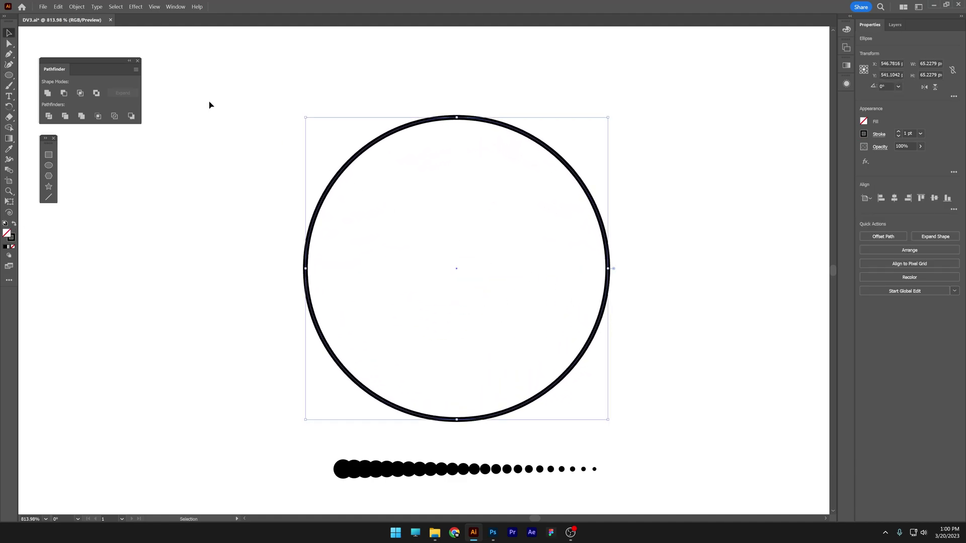
Delete the circle's anchor points with Direct Selection, leaving a quarter arc
left_click(10, 44)
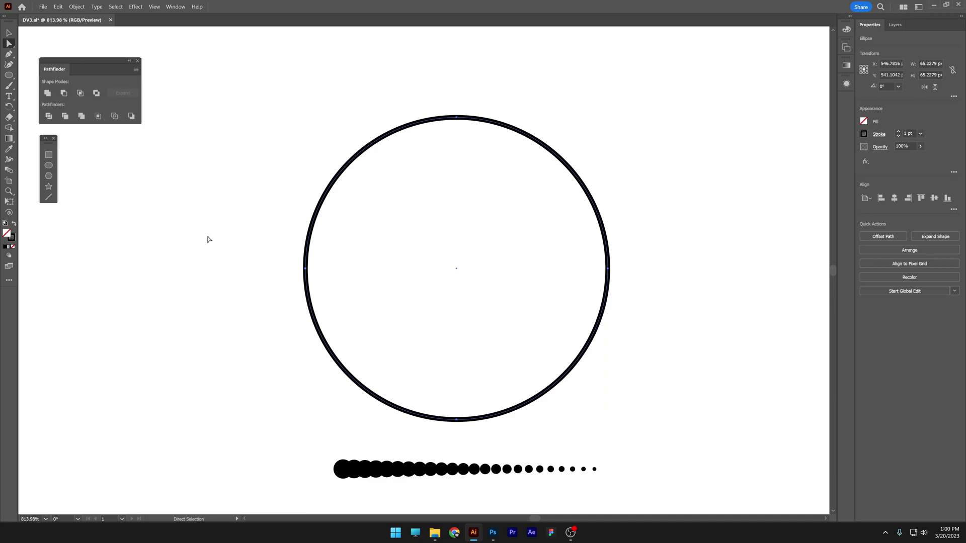
left_click_drag(208, 236, 433, 379)
left_click_drag(484, 434, 484, 433)
key("Delete")
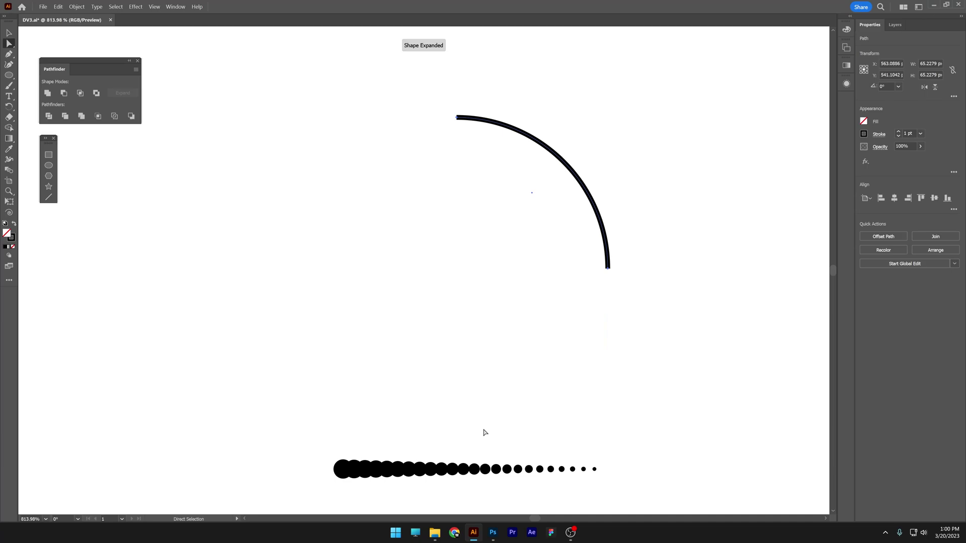
Enlarge the quarter arc and select it together with the row of dots
key("v")
left_click_drag(456, 268, 346, 427)
left_click_drag(537, 319, 369, 179)
left_click(77, 7)
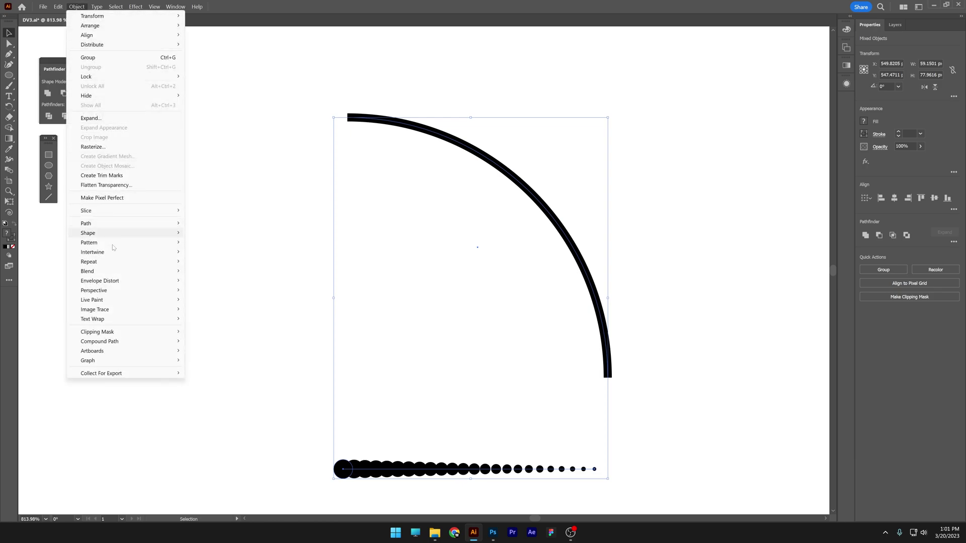
Make the dots follow the arc with Replace Spine and set the blend to 18 specified steps
mouse_move(126, 271)
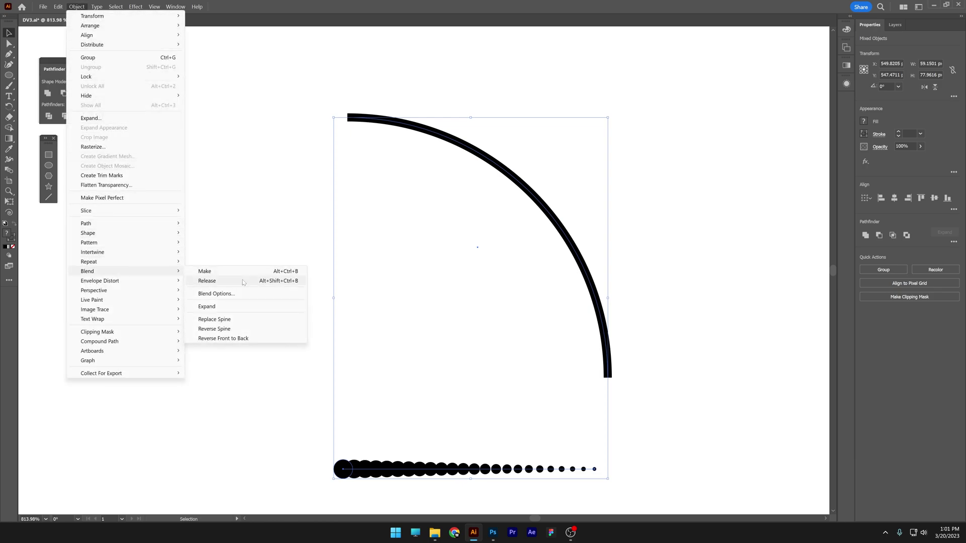
left_click(239, 322)
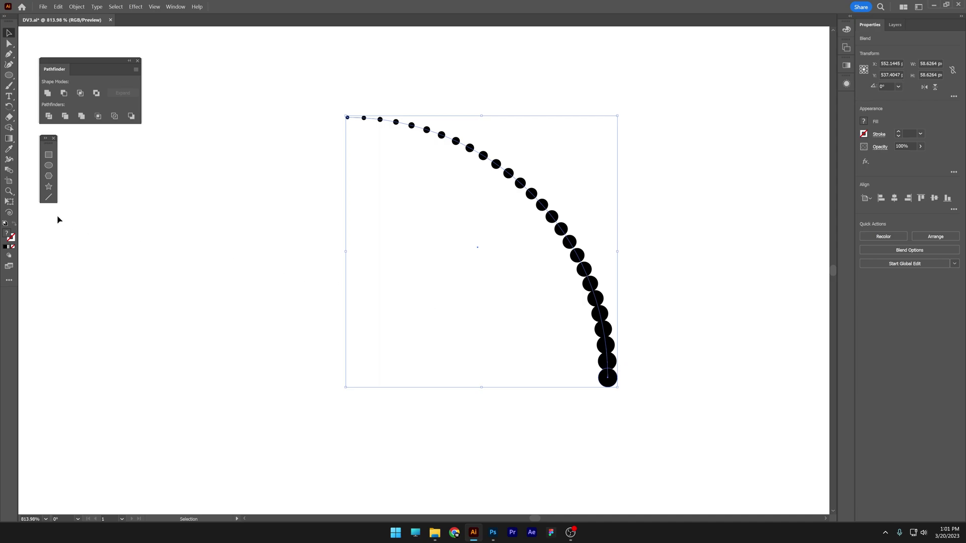
double_click(10, 172)
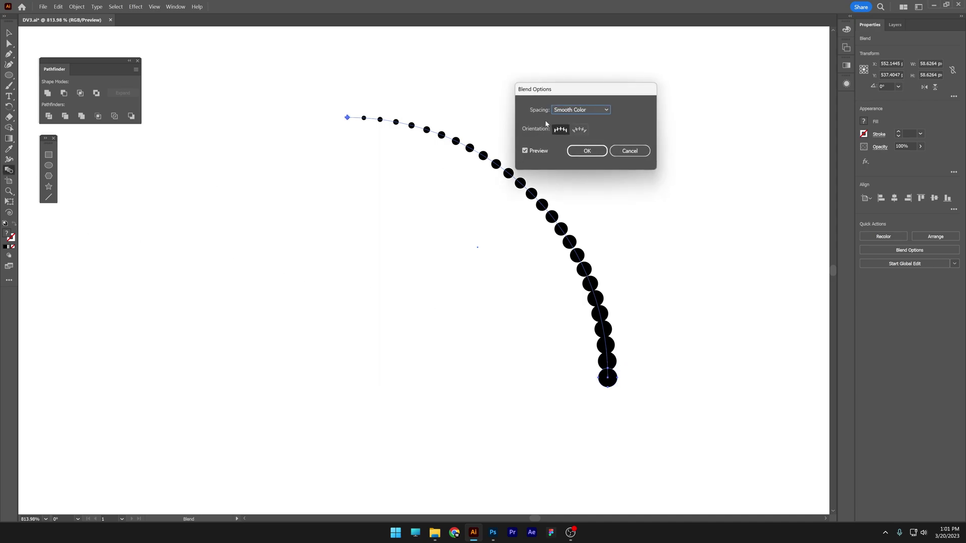
left_click(581, 109)
left_click(573, 127)
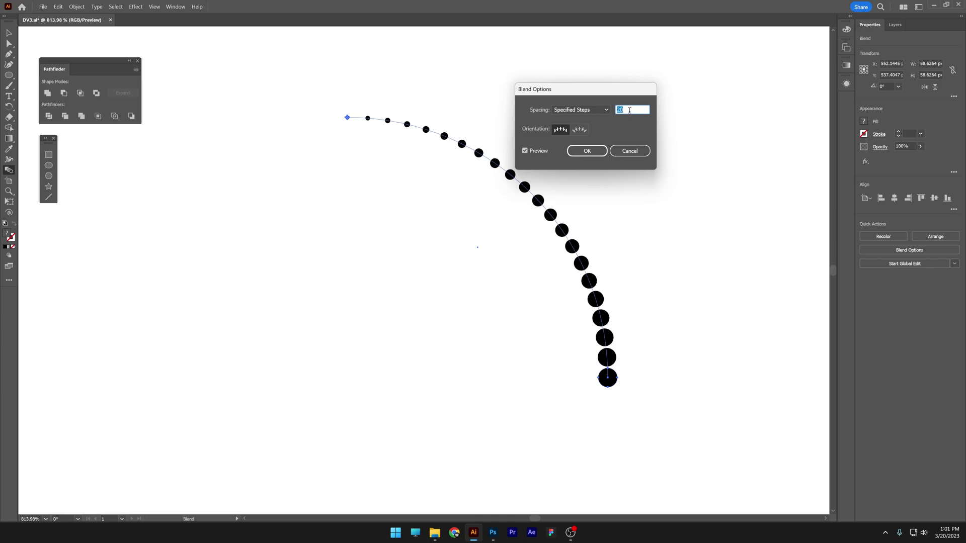
key("Down")
key("Down")
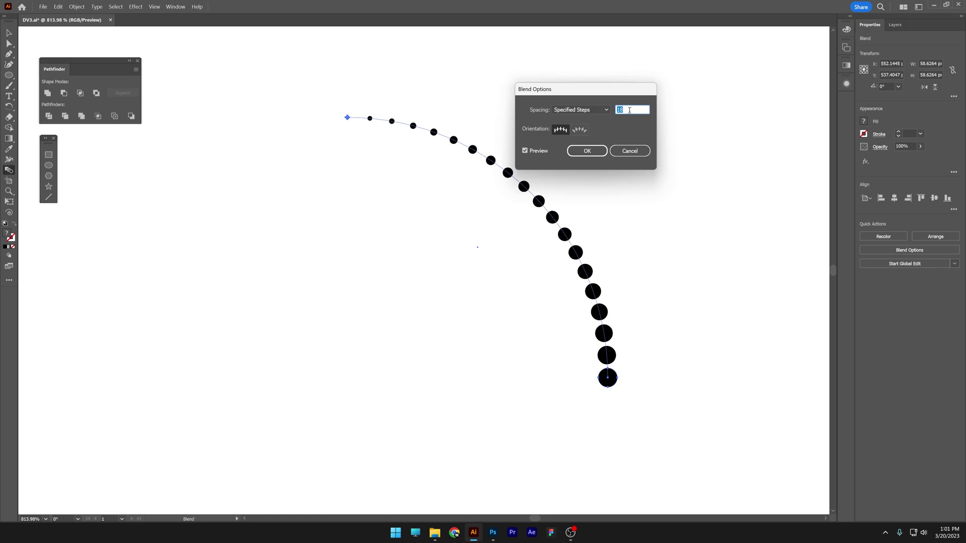
left_click(586, 151)
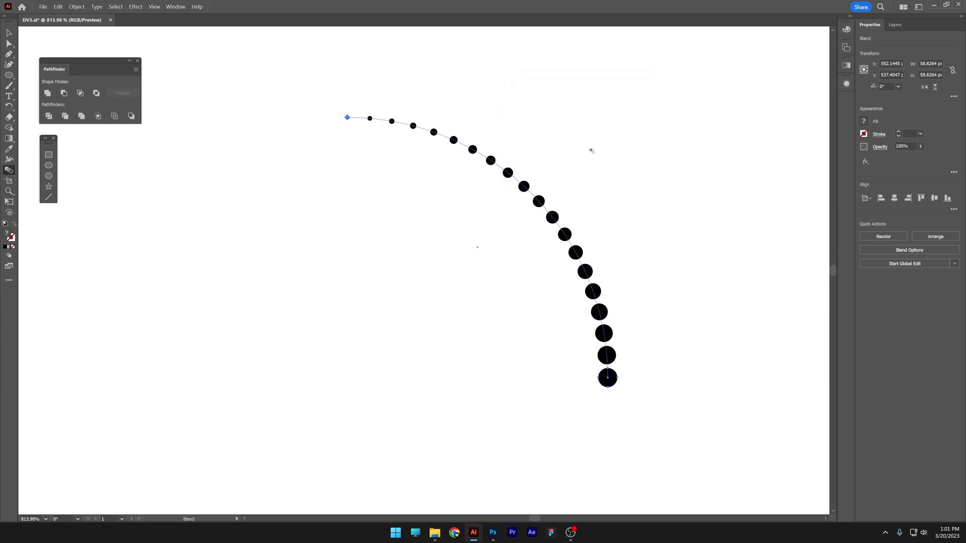
Deselect the blend and pick the Rectangle Tool
key("ctrl+shift+a")
left_click(9, 75)
left_click_drag(9, 75, 60, 79)
Set the stroke to black and draw a roughly 56 px square spanning the dotted arc
left_click(13, 244)
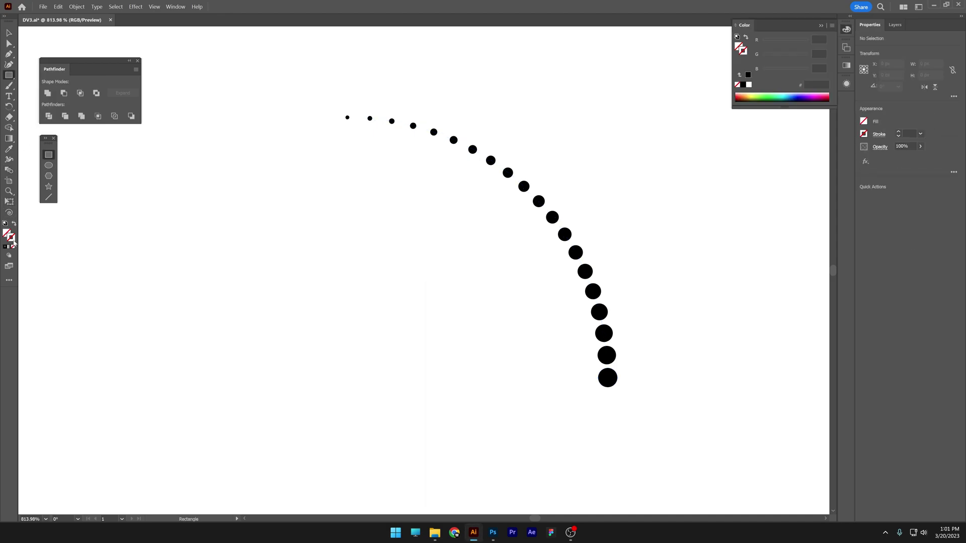
left_click(744, 85)
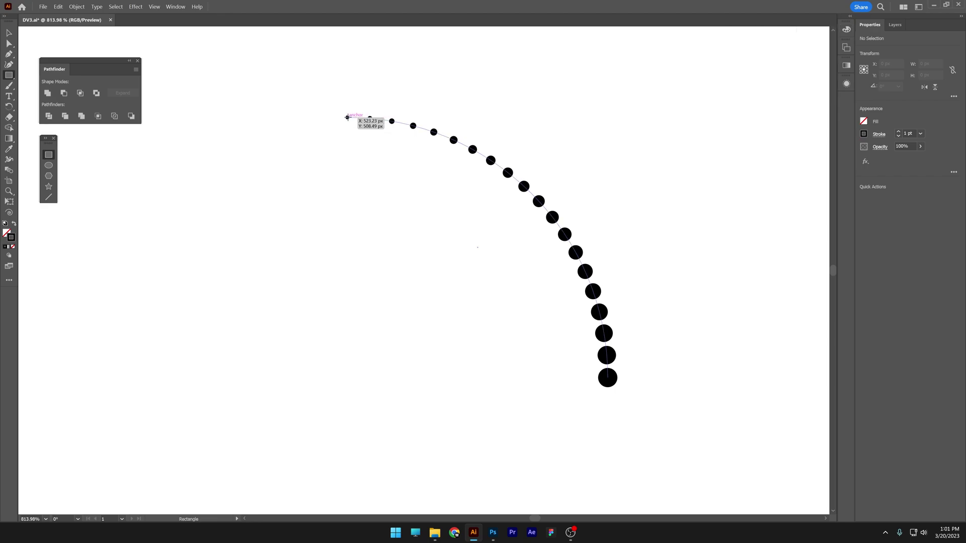
mouse_move(347, 117)
left_mouse_down()
mouse_move(428, 196)
mouse_move(595, 306)
mouse_move(608, 377)
left_mouse_up()
Finish the square and pan the view to centre it
key("v")
left_click(696, 375)
left_click_drag(657, 327, 755, 246)
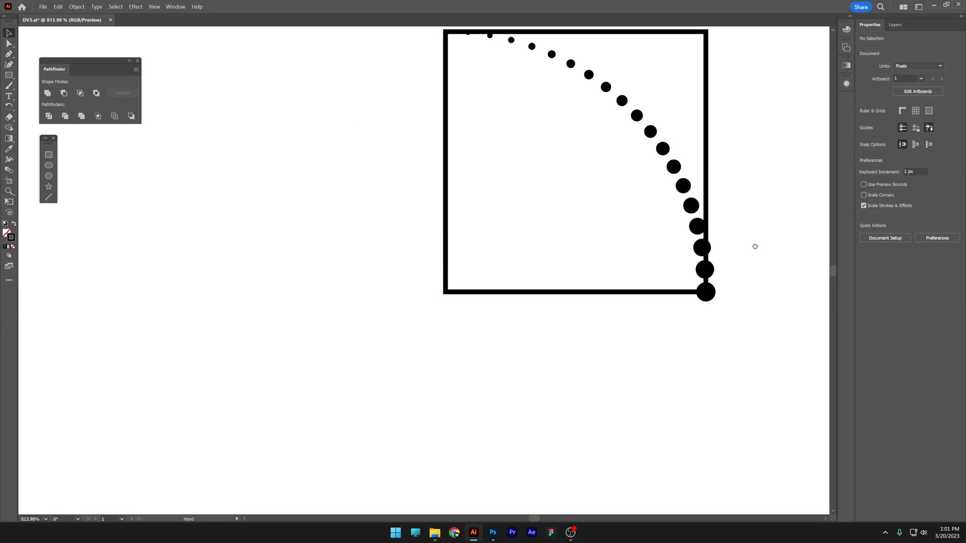
Duplicate the dotted arc down-left, rotate the copy 180°, and move it toward the square's corner
left_click(673, 166)
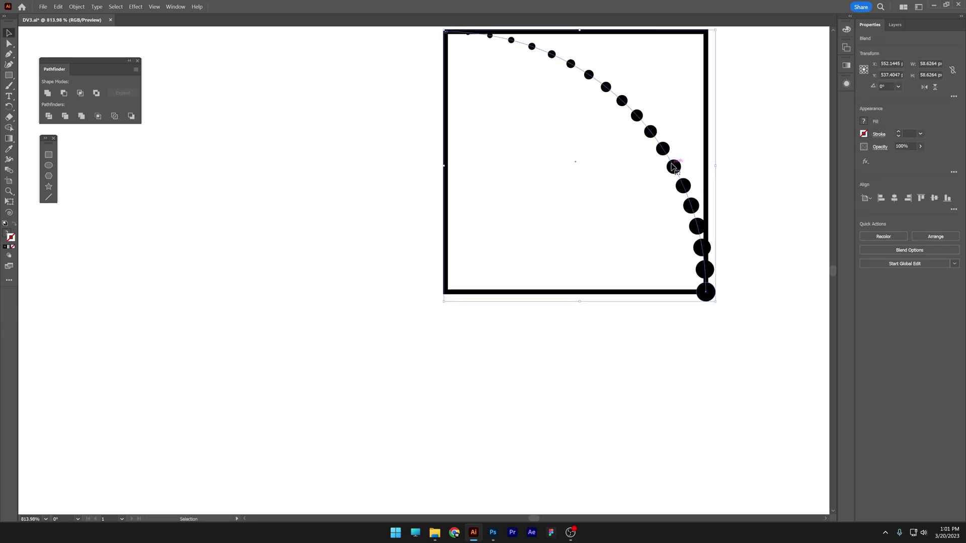
left_click_drag(674, 167, 440, 316)
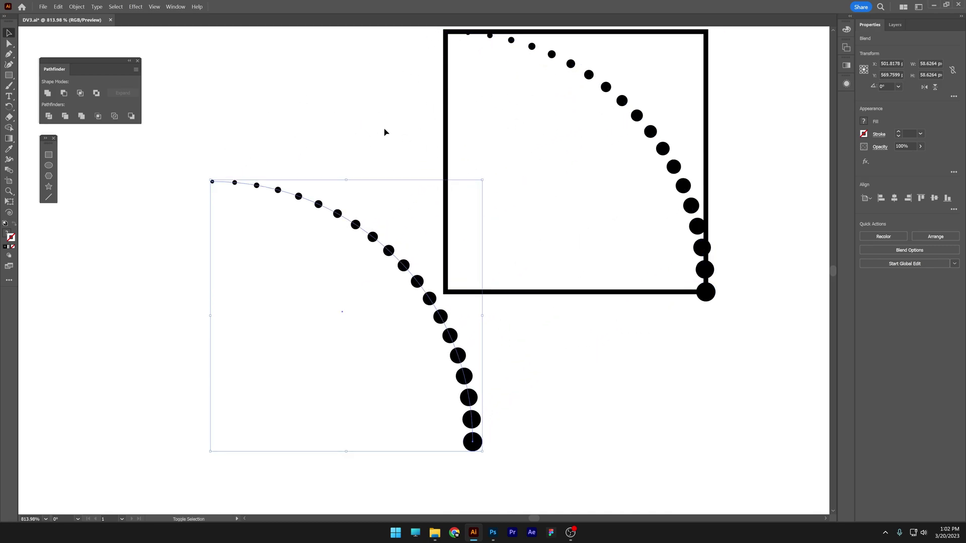
left_click_drag(209, 178, 442, 410)
scroll(367, 155, "down", 2)
scroll(367, 155, "left", 1)
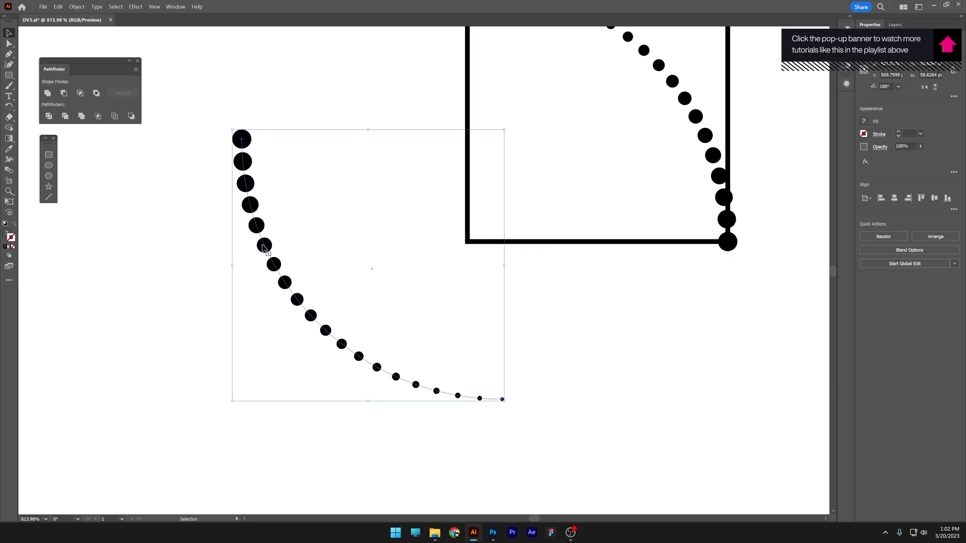
left_click_drag(264, 245, 227, 358)
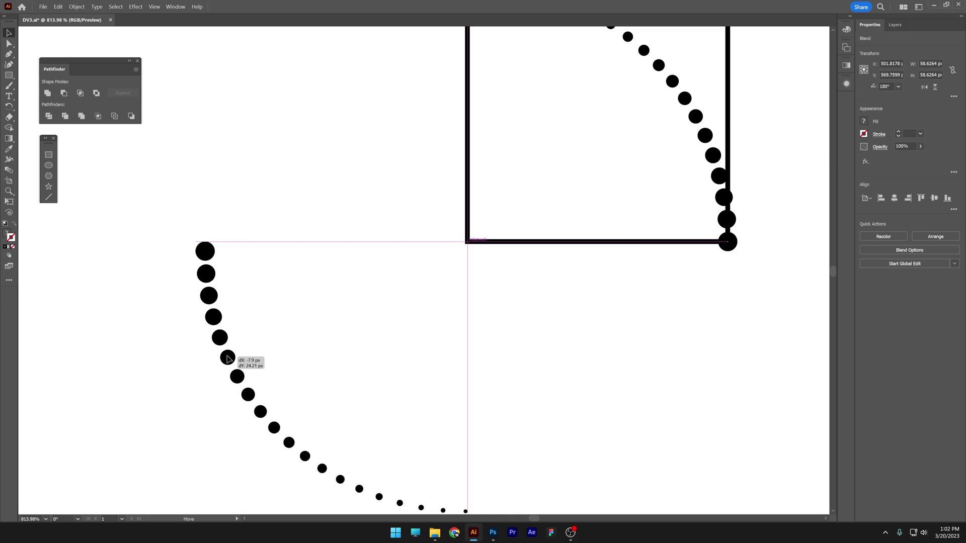
Align the flipped arc with the square's corner, then delete the square frame
left_click_drag(227, 358, 208, 369)
left_click_drag(457, 290, 383, 183)
key("Delete")
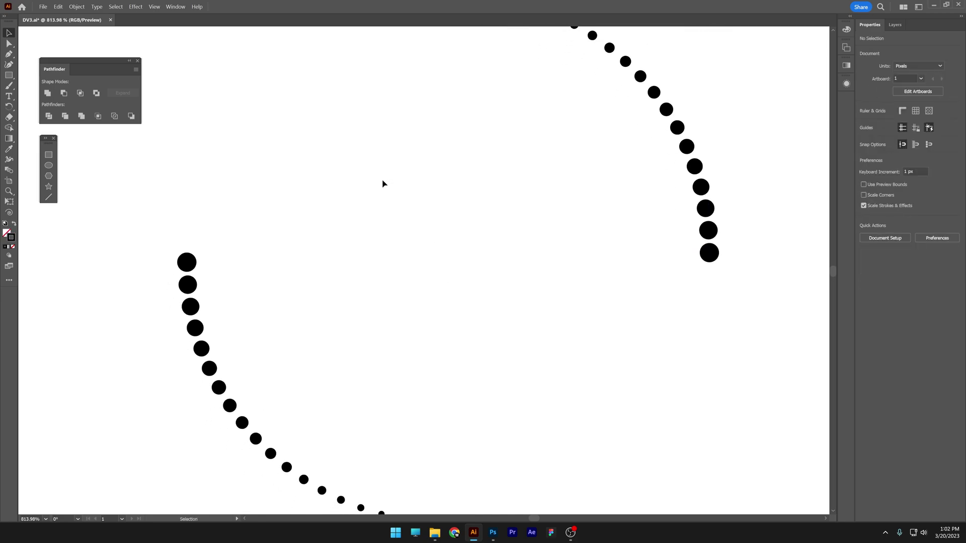
key("ctrl+minus")
Select both dotted arcs and rotate a copy to close the circle
left_click_drag(711, 134, 222, 357)
key("a")
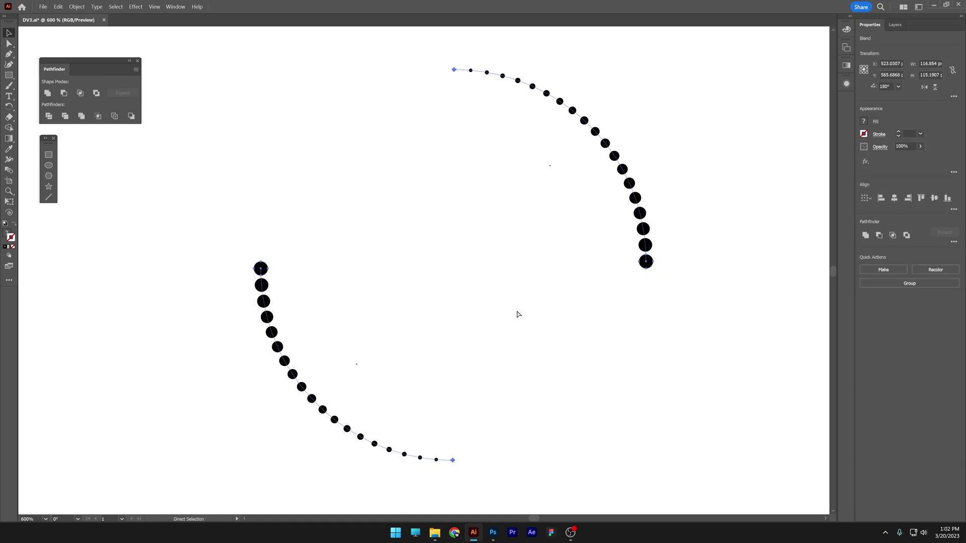
key("v")
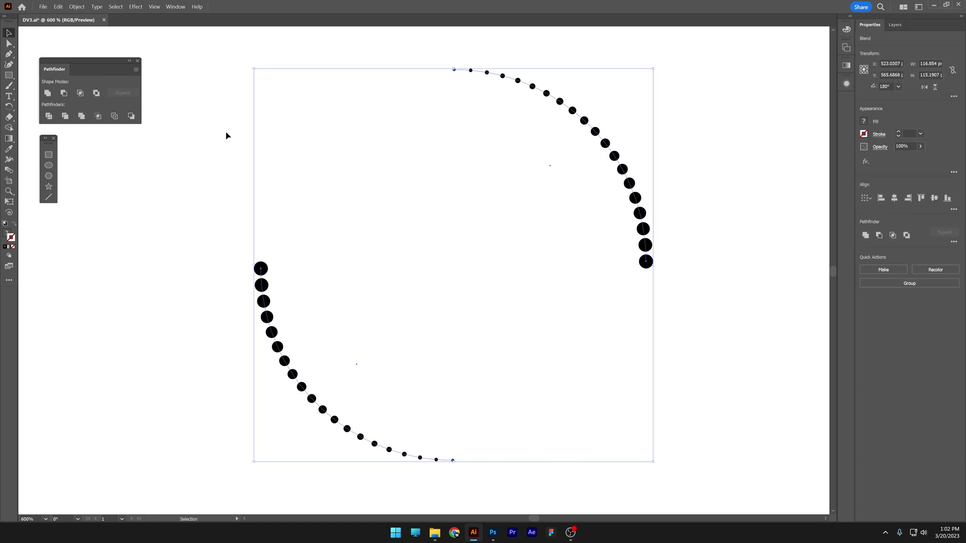
left_click(58, 7)
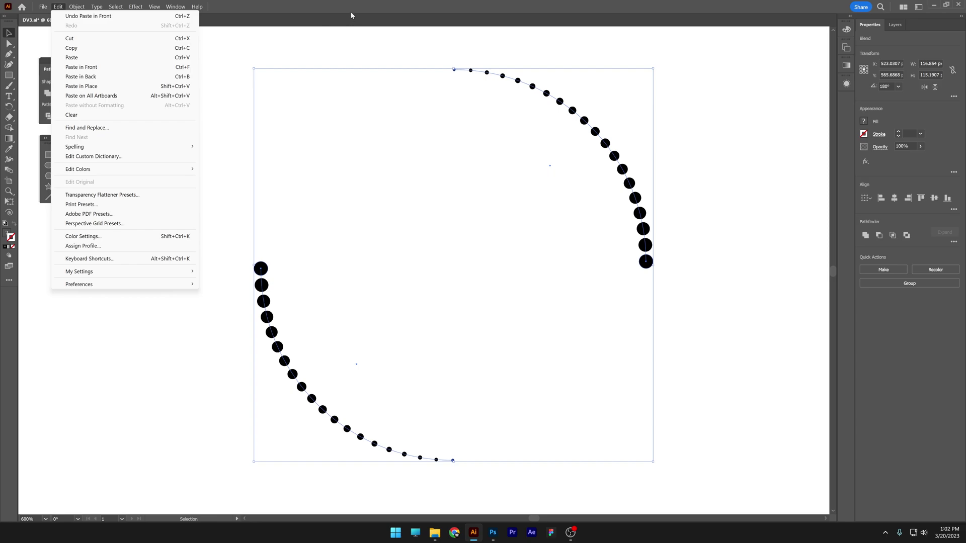
left_click(503, 95)
left_click_drag(644, 242, 664, 218)
key("ctrl+z")
left_click_drag(656, 67, 729, 439)
Select all four dotted arcs and group them into one object
left_click(502, 173)
left_click_drag(502, 173, 214, 442)
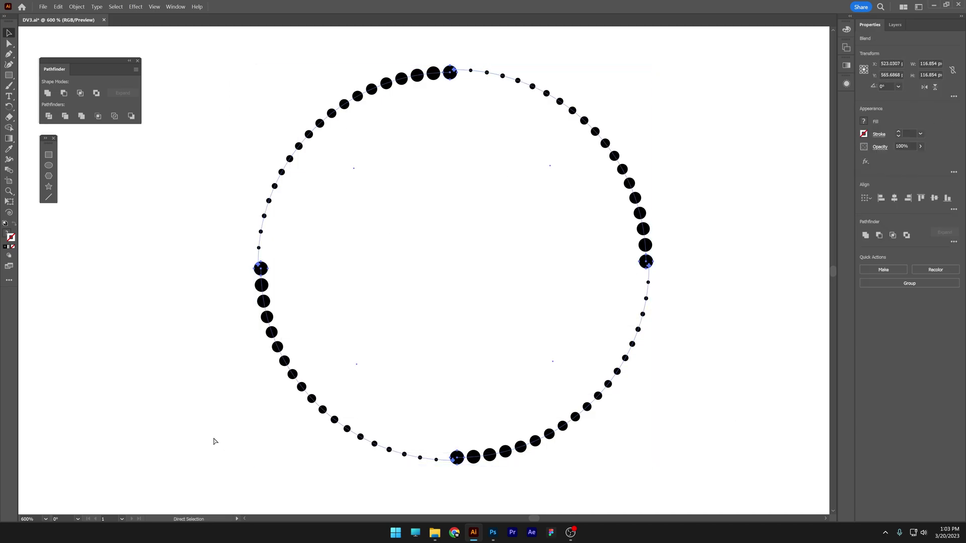
key("ctrl+g")
key("v")
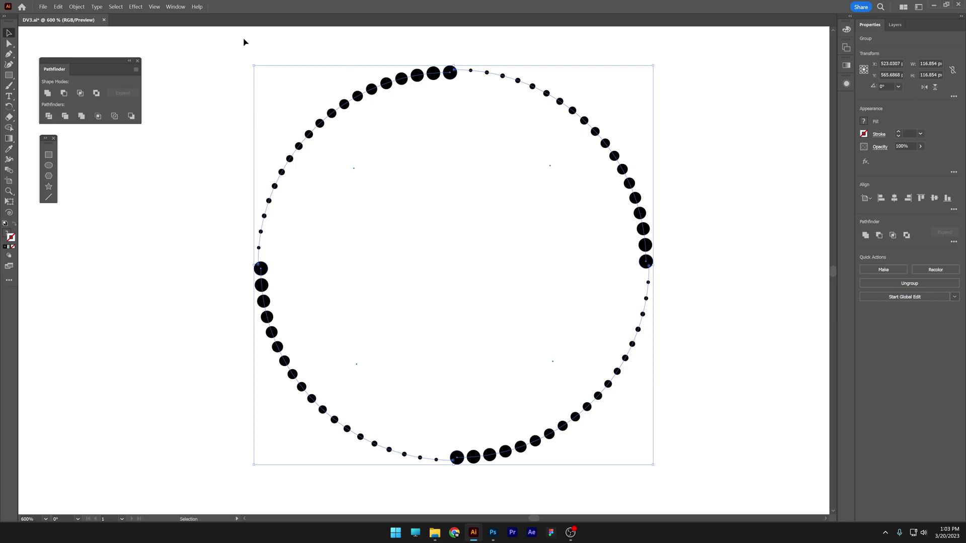
left_click(134, 7)
Apply a Transform effect with 50 copies, 93% horizontal and vertical scale, and -3° rotation
mouse_move(166, 84)
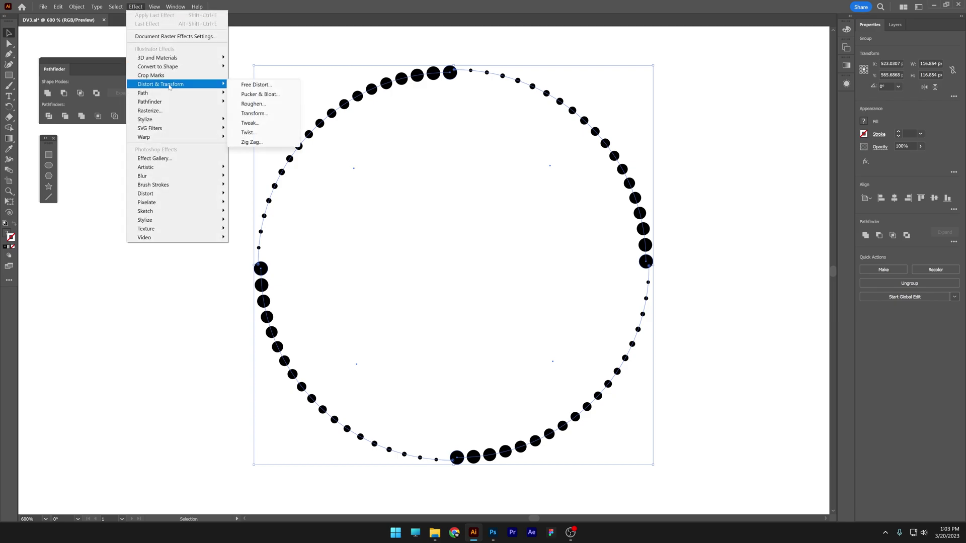
left_click(254, 113)
left_click(747, 330)
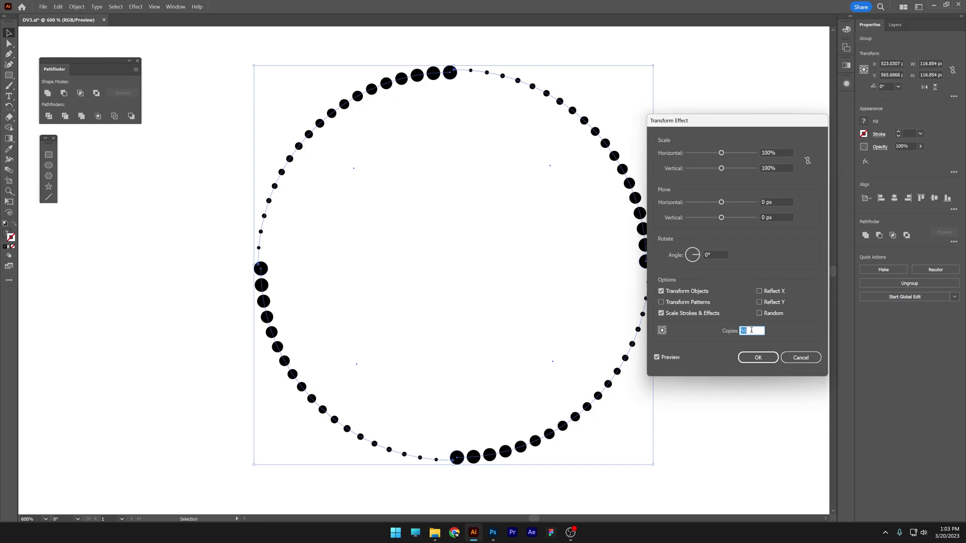
left_click(780, 152)
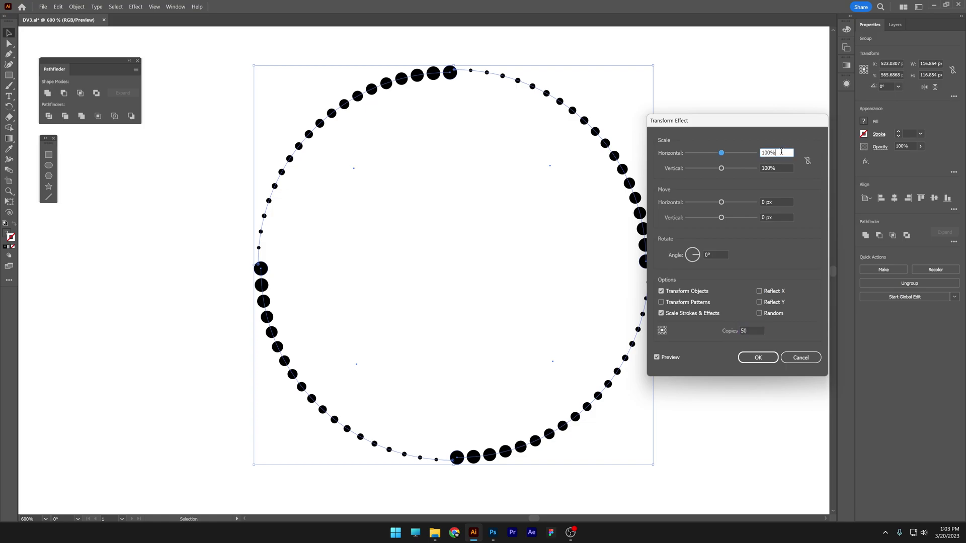
key("Down")
key("Down")
key("Down")
key("Down")
key("Down")
key("Down")
key("Down")
left_click(778, 166)
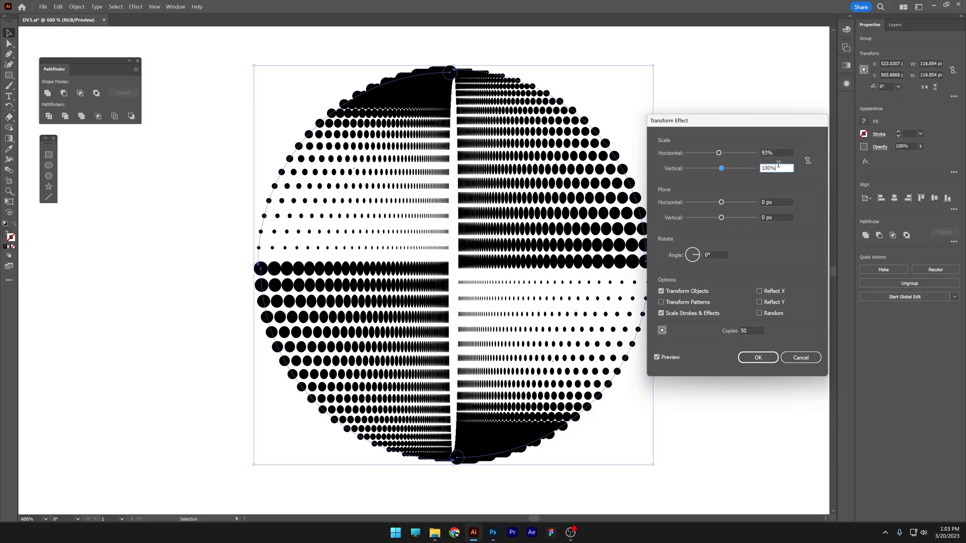
key("Down")
key("Down")
key("Down")
key("Down")
key("Down")
key("Down")
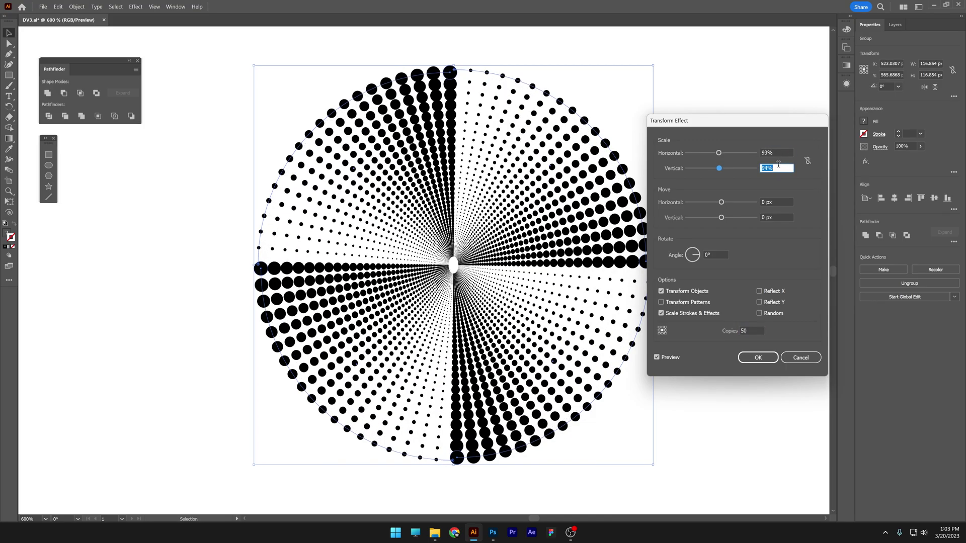
key("Down")
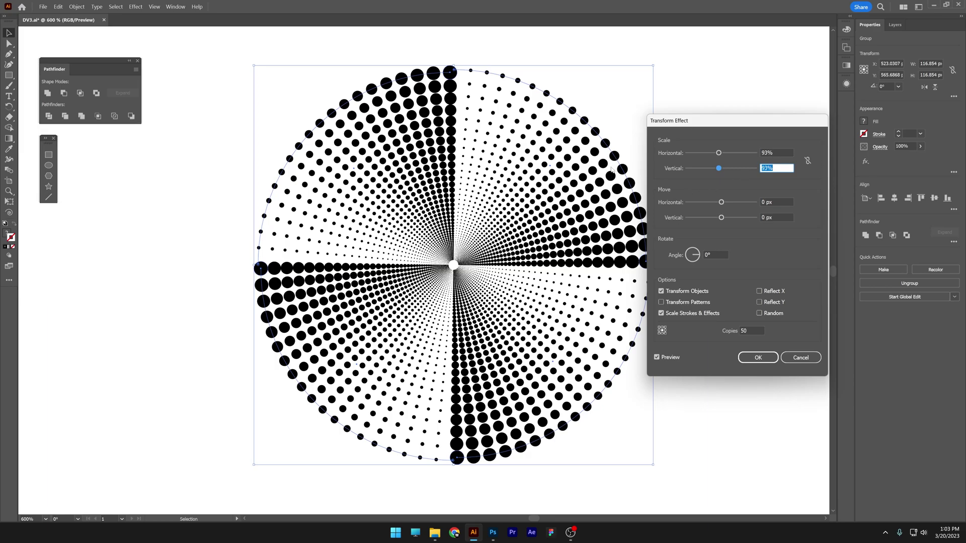
left_click(713, 256)
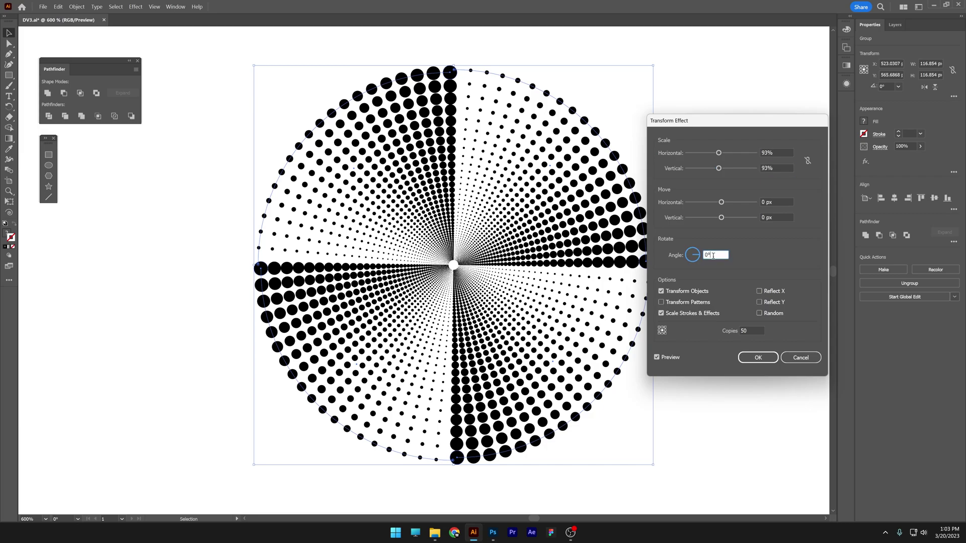
key("Down")
key("Down")
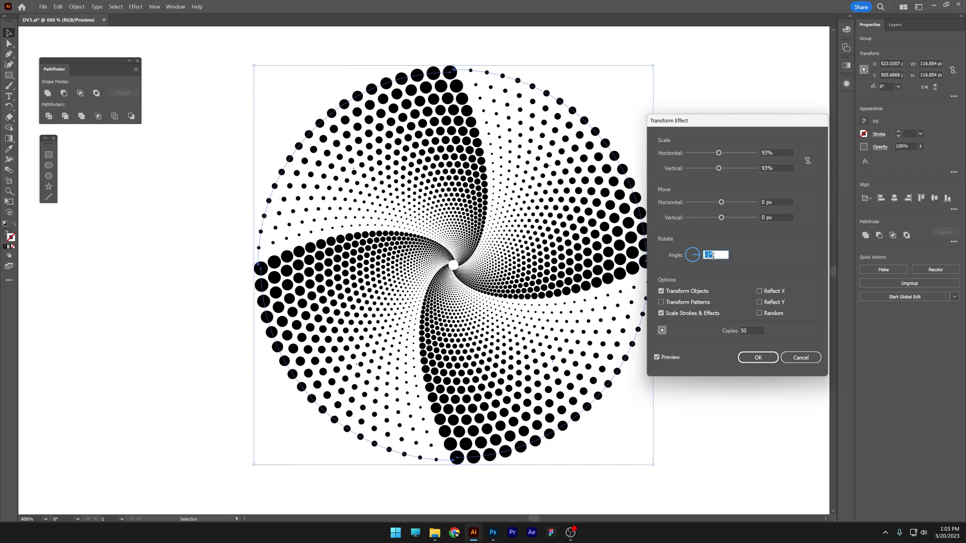
key("Down")
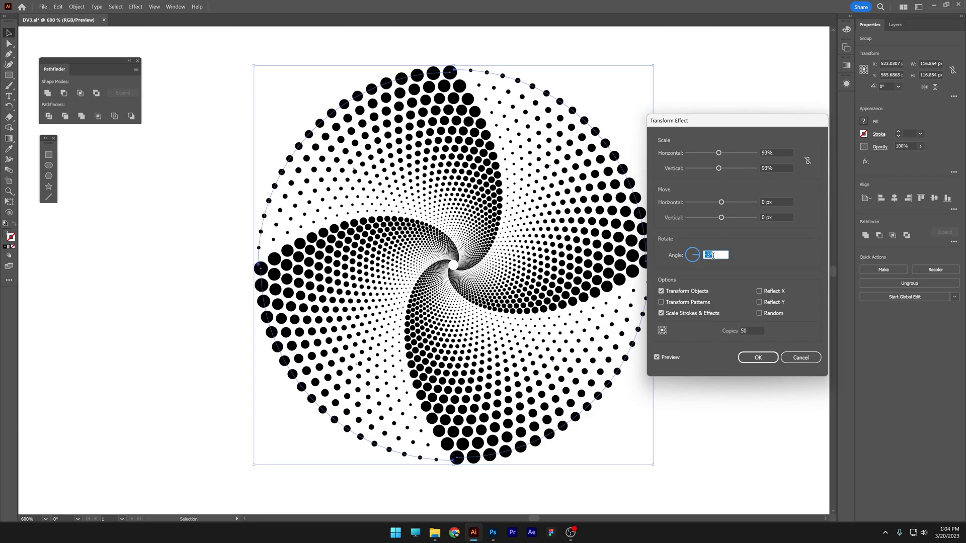
key("Down")
key("Down")
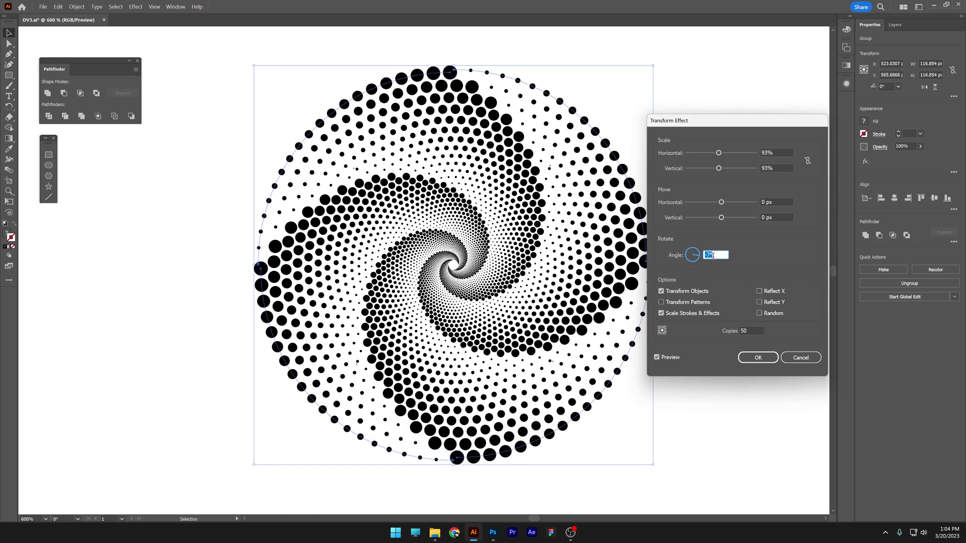